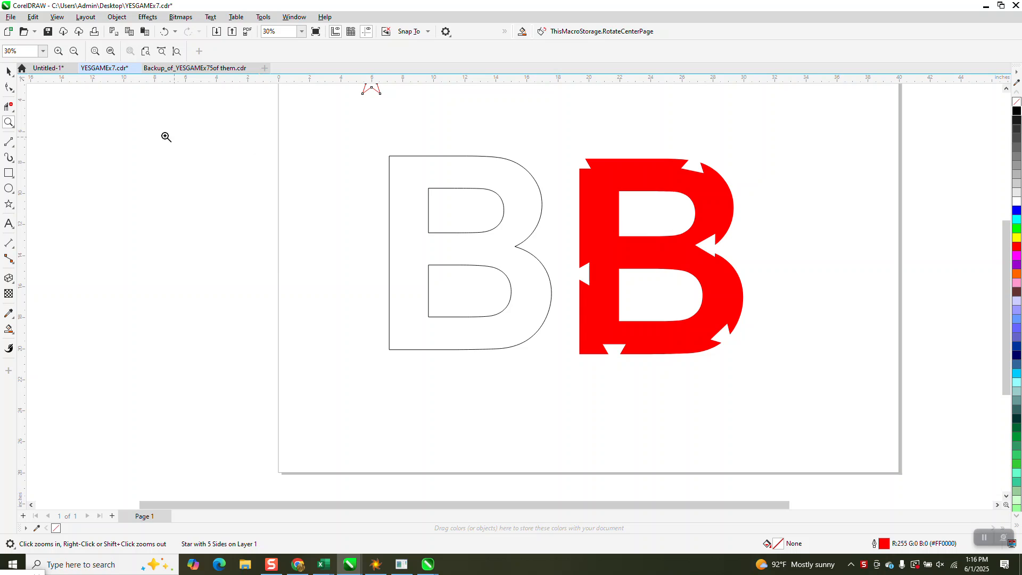
Set the nudge distance to 12 inches and move the red star onto the upper left edge of the outlined B.
click(8, 71)
scroll(461, 325, down, 2)
key(space)
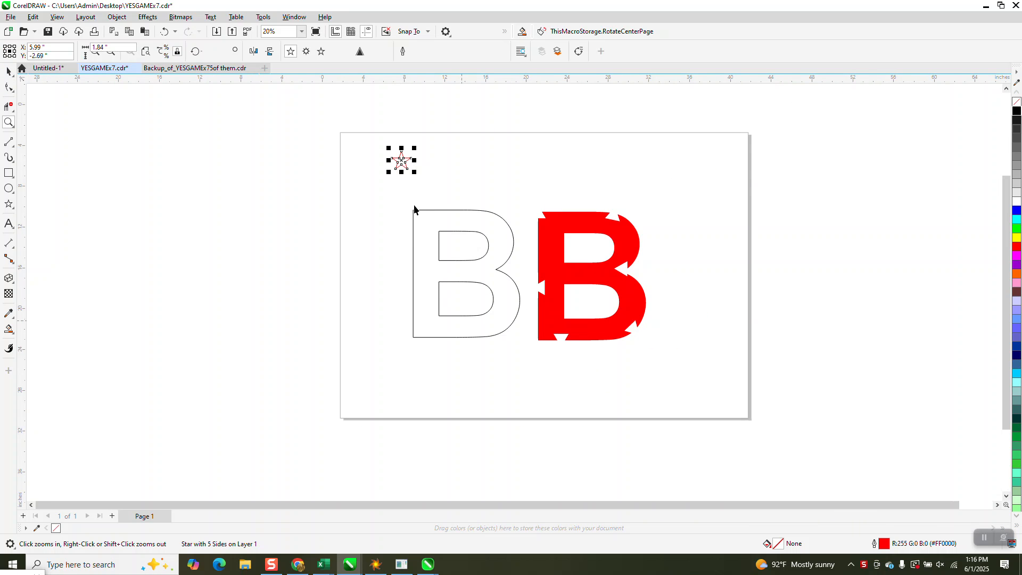
click(412, 218)
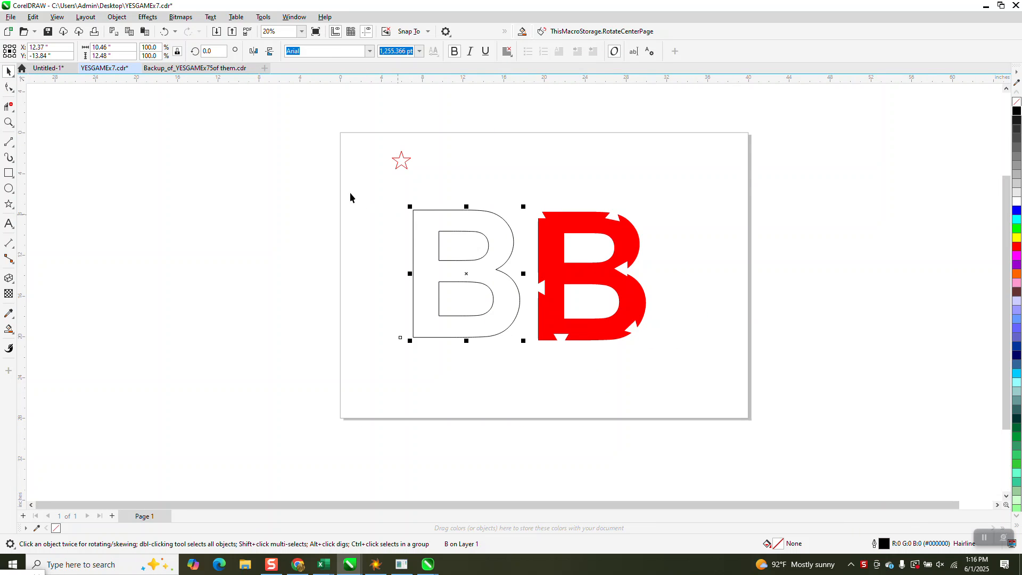
click(200, 171)
click(366, 51)
text(12)
key(Return)
drag(401, 170, 417, 236)
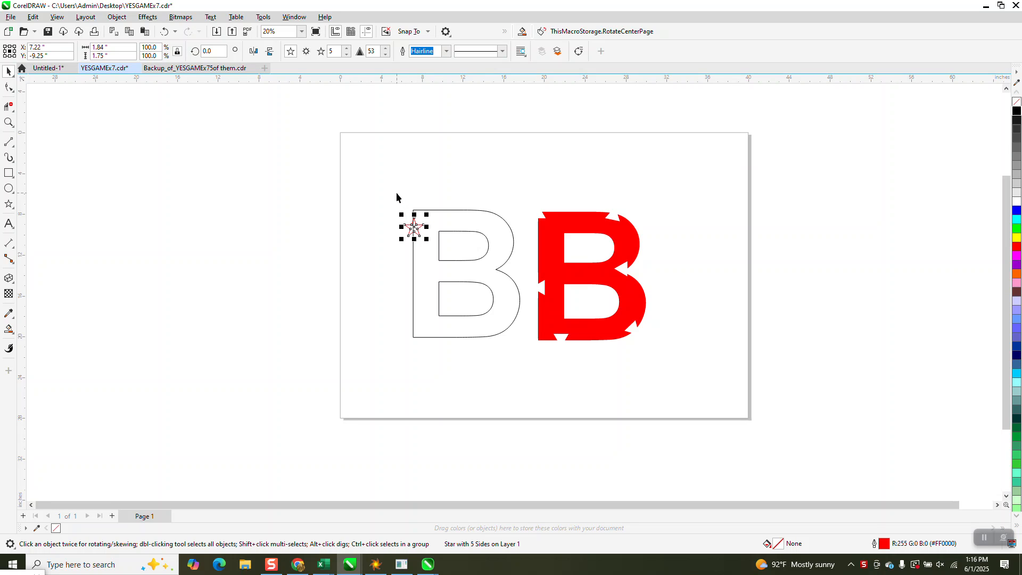
Select the star and the outlined B together and set up Fit Objects to Path with 10 duplicates.
shift+click(493, 218)
click(117, 17)
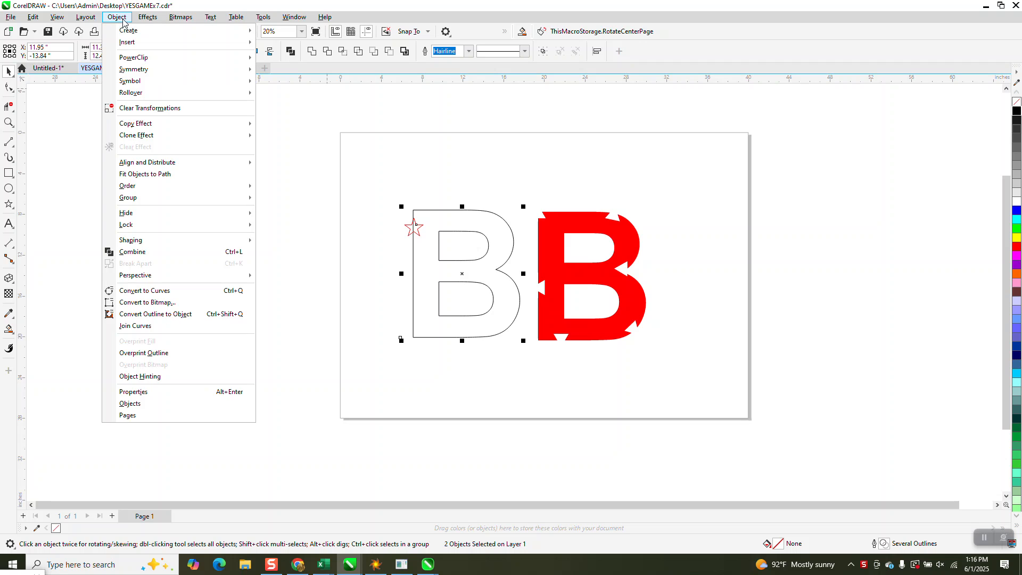
click(158, 174)
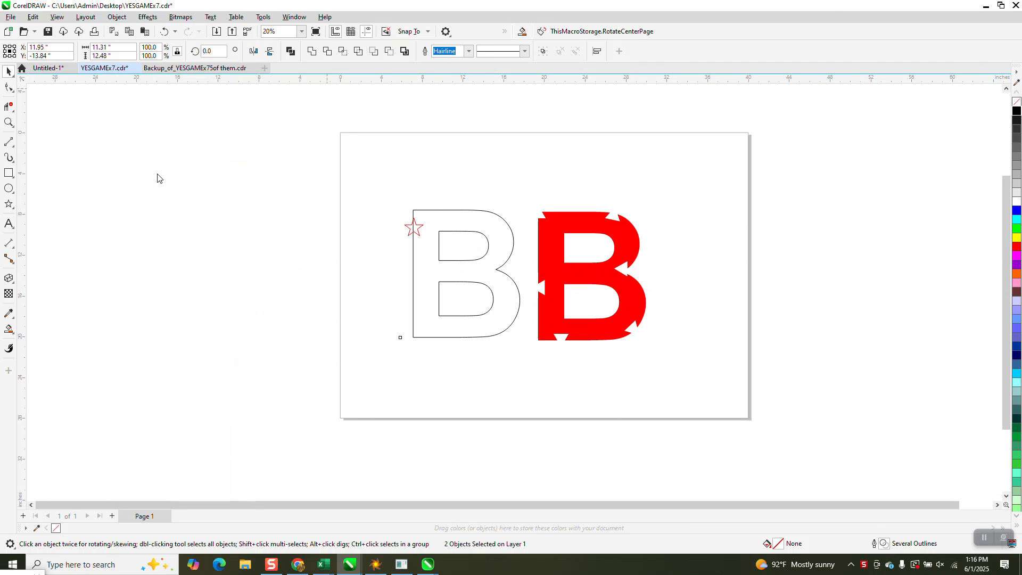
click(980, 124)
click(980, 124)
click(980, 124)
click(980, 123)
click(981, 124)
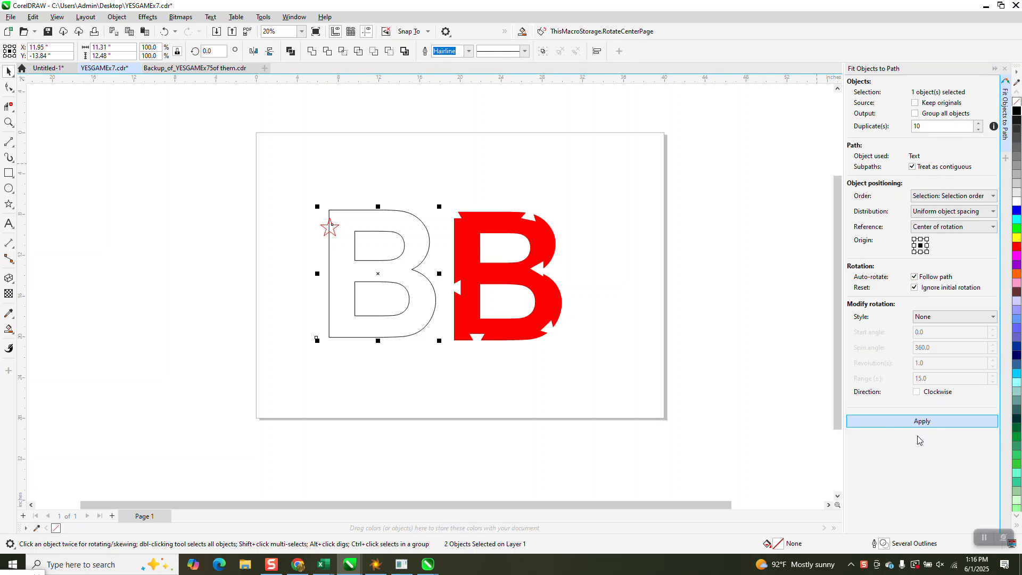
Try fitting the star duplicates to the whole text B, including its inner contours, and undo the fit.
click(894, 422)
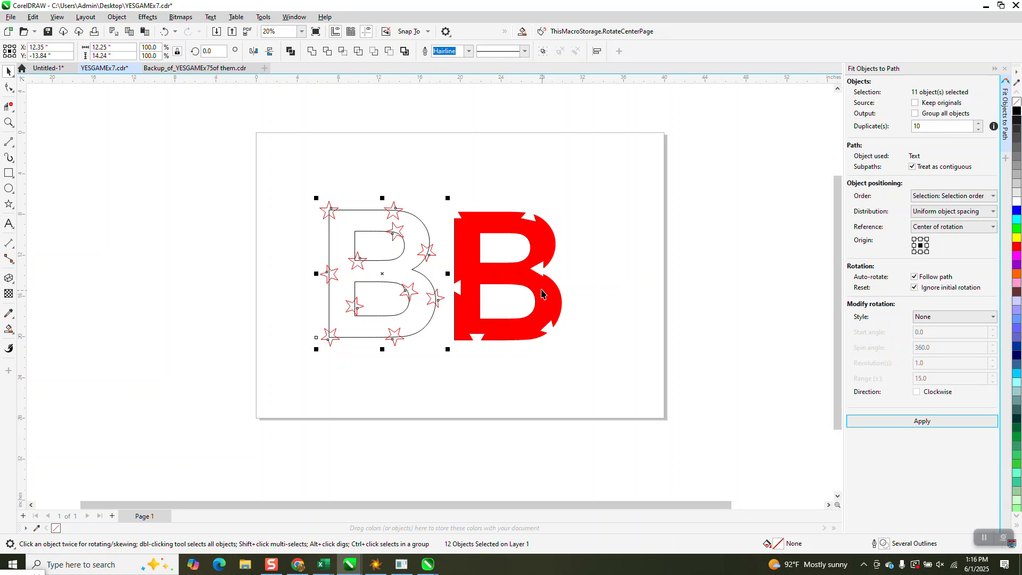
click(165, 32)
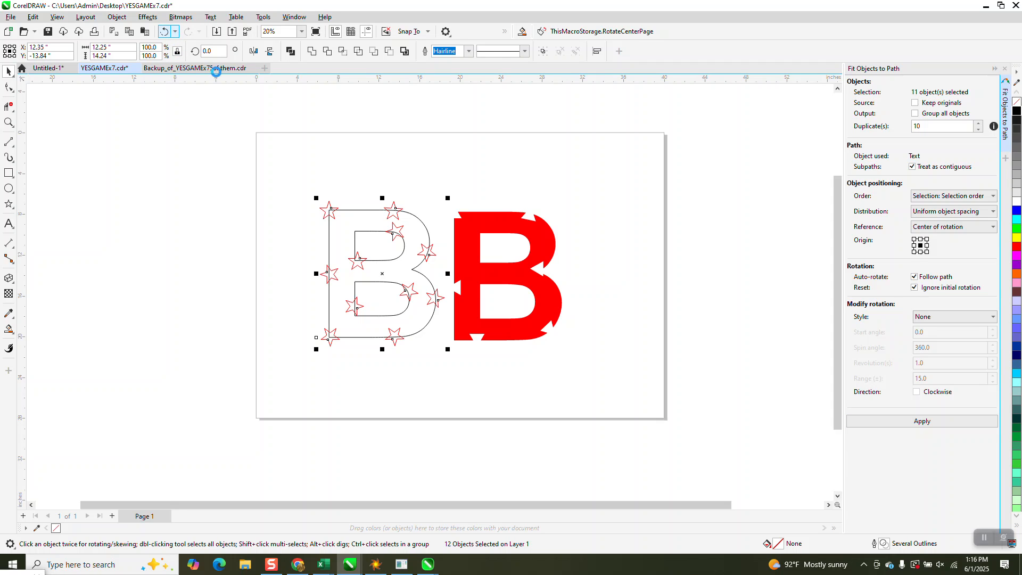
click(362, 178)
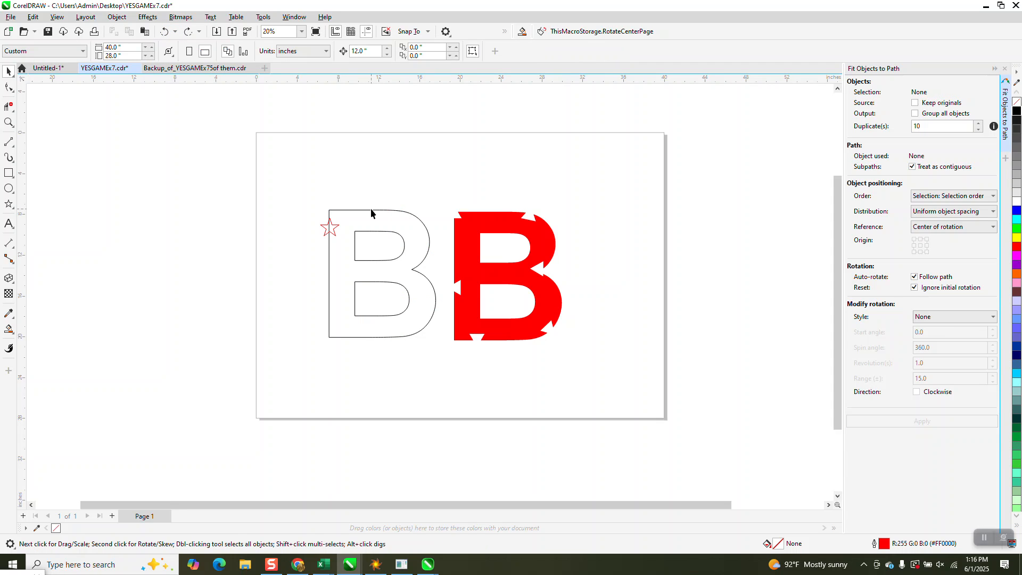
Convert the outlined B to curves and break the curve apart into separate contours.
click(372, 211)
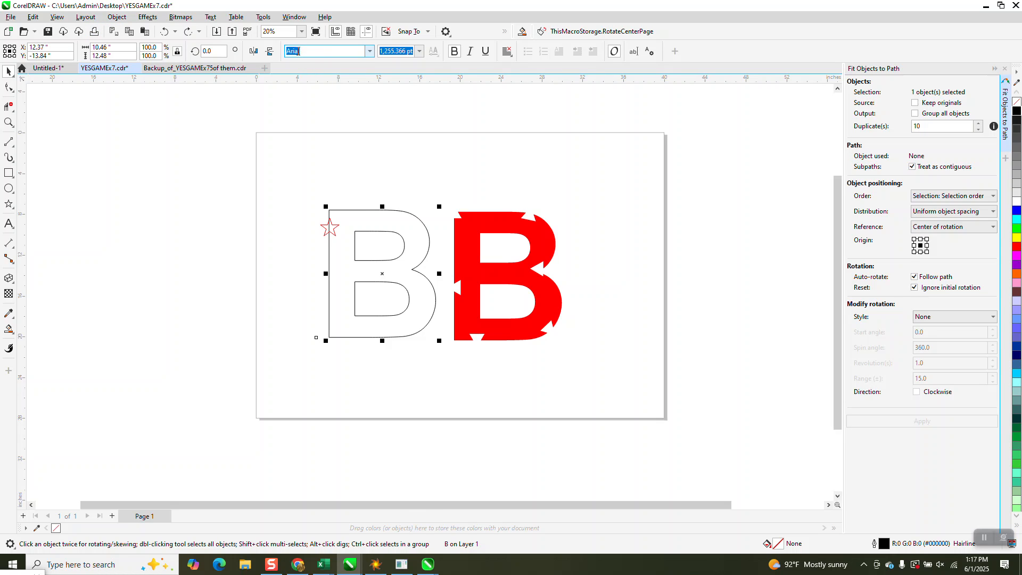
click(117, 17)
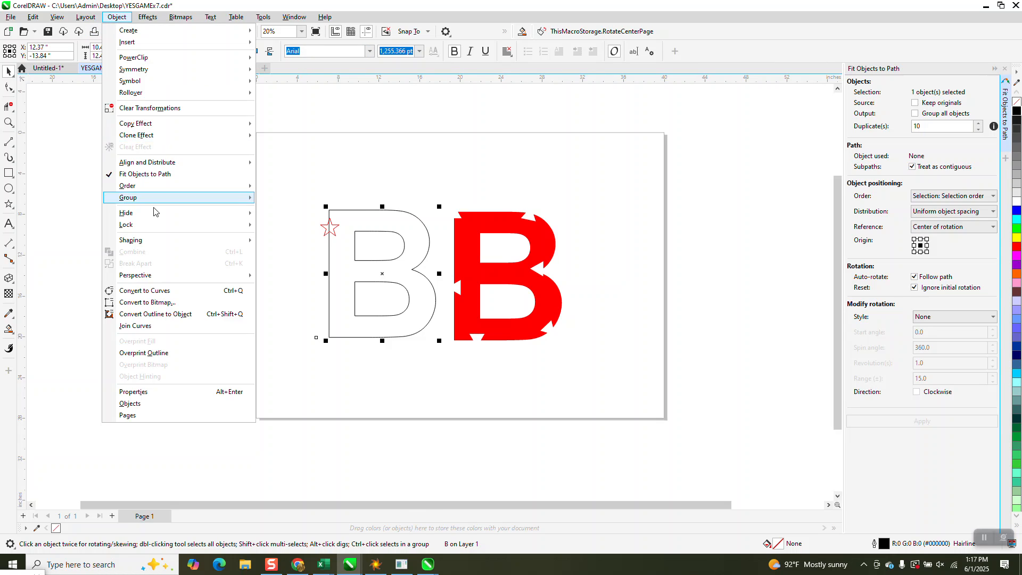
click(167, 291)
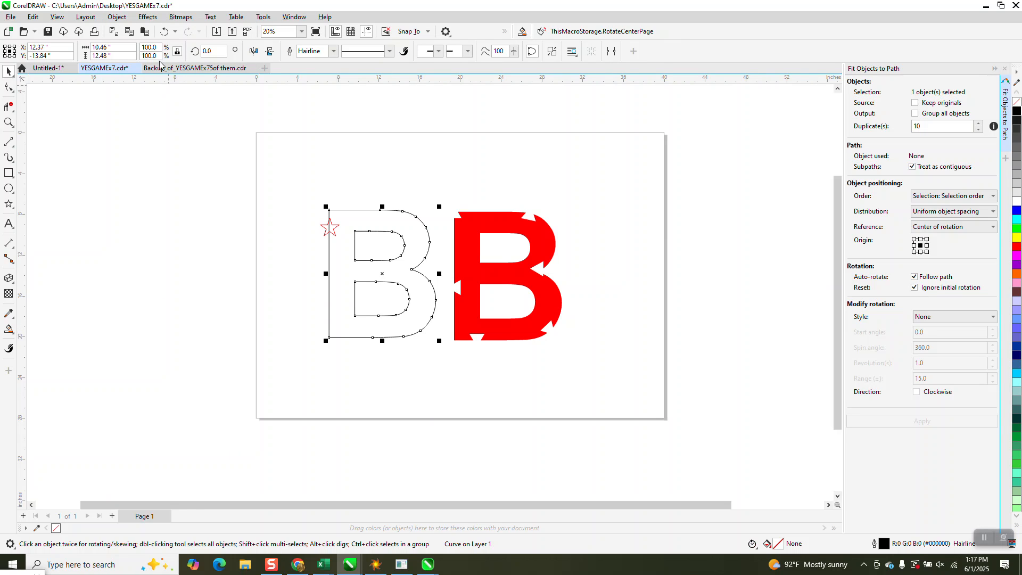
click(118, 18)
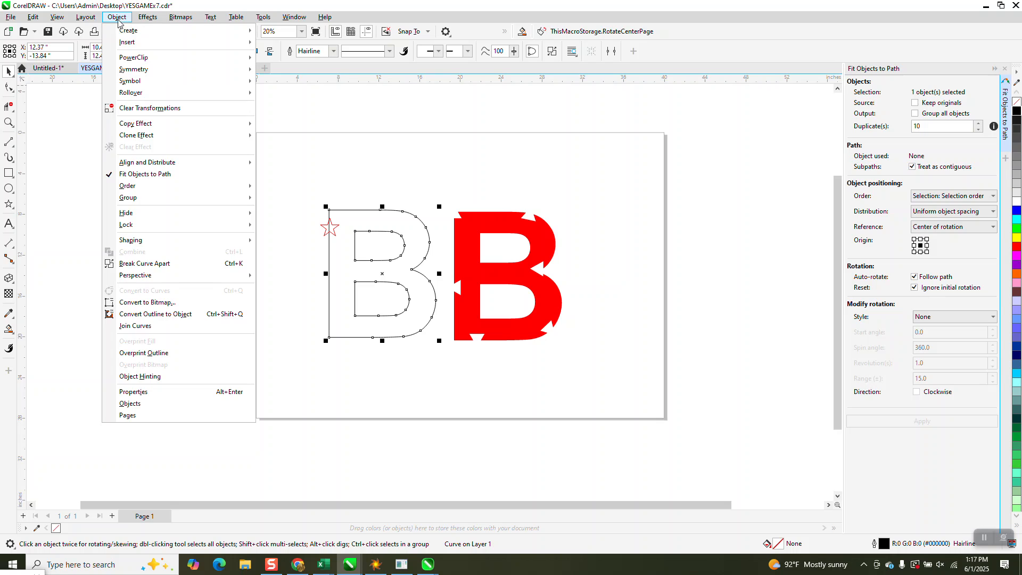
click(143, 264)
click(174, 265)
Move the B's outer contour and the star 12 inches to the left, away from the two inner contours.
click(373, 257)
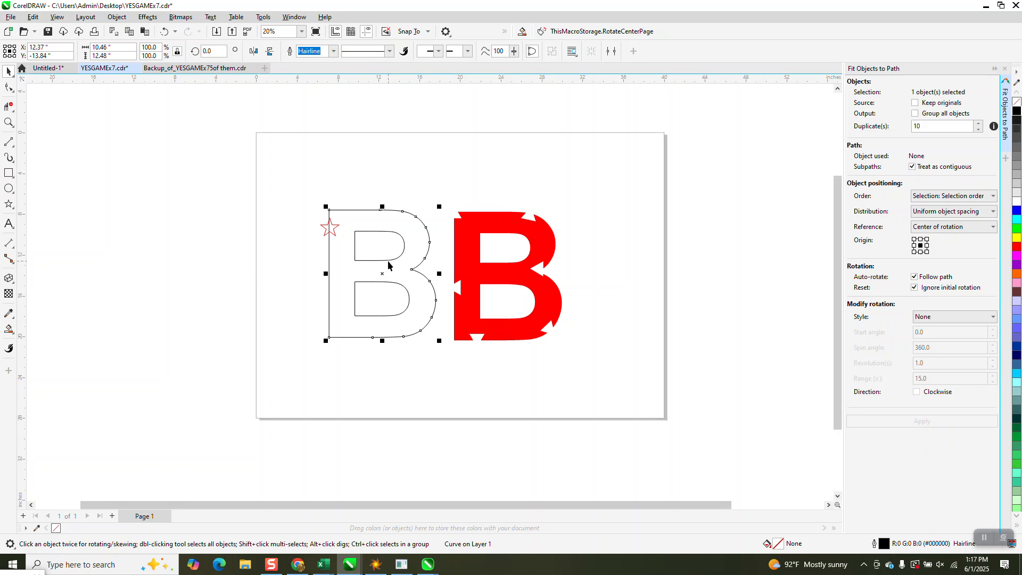
drag(387, 264, 268, 264)
click(335, 229)
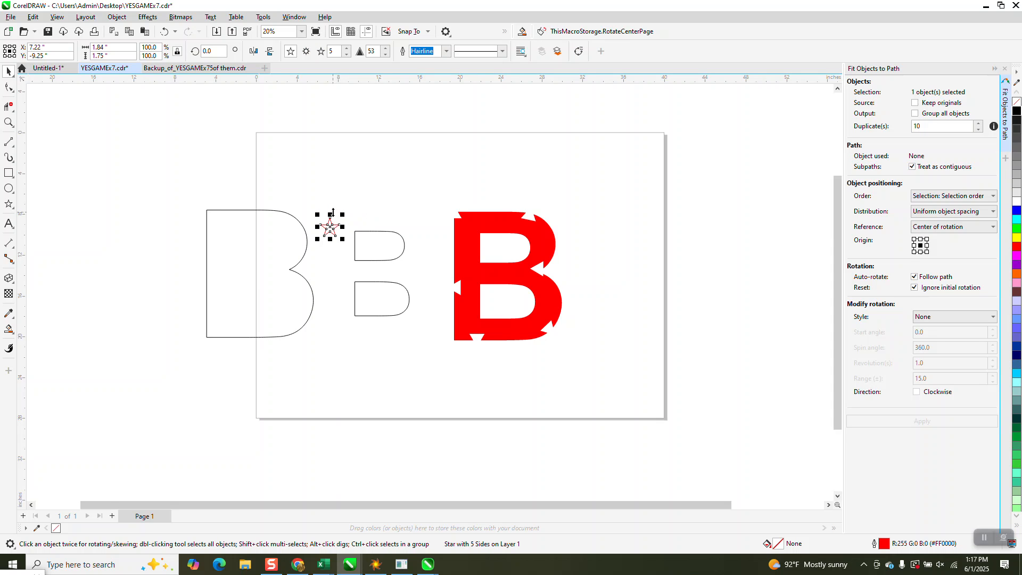
key(shift+Left)
Fit the star and its 10 duplicates along the B's outer contour, and move the two inner contours 12 inches left back inside it.
drag(180, 198, 335, 353)
click(923, 425)
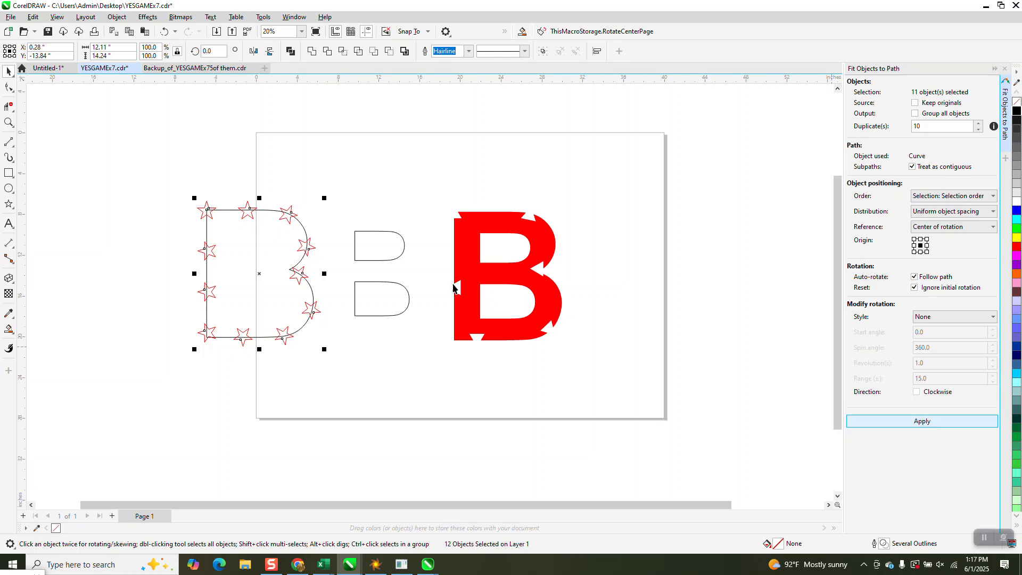
drag(340, 206, 445, 347)
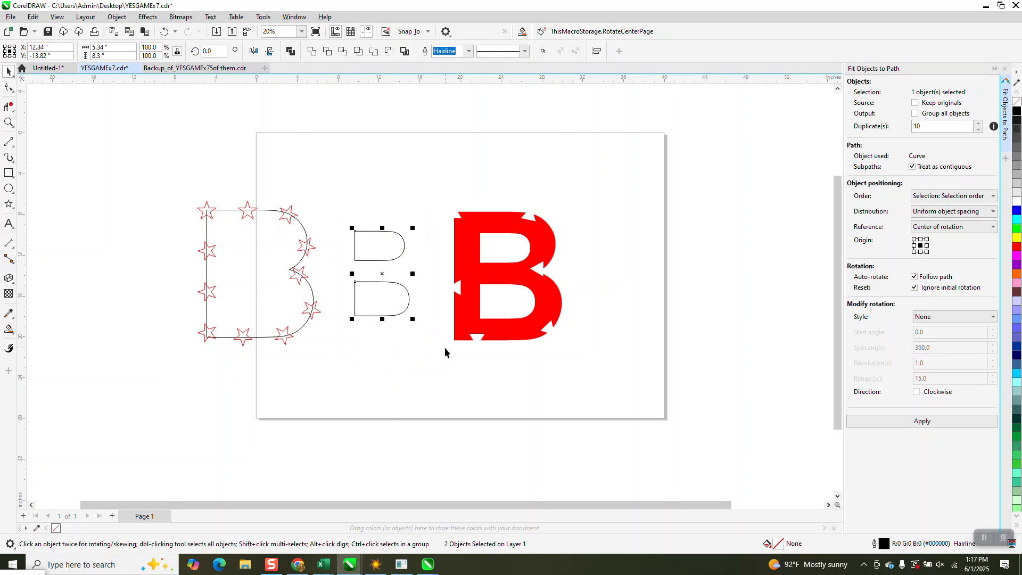
key(Left)
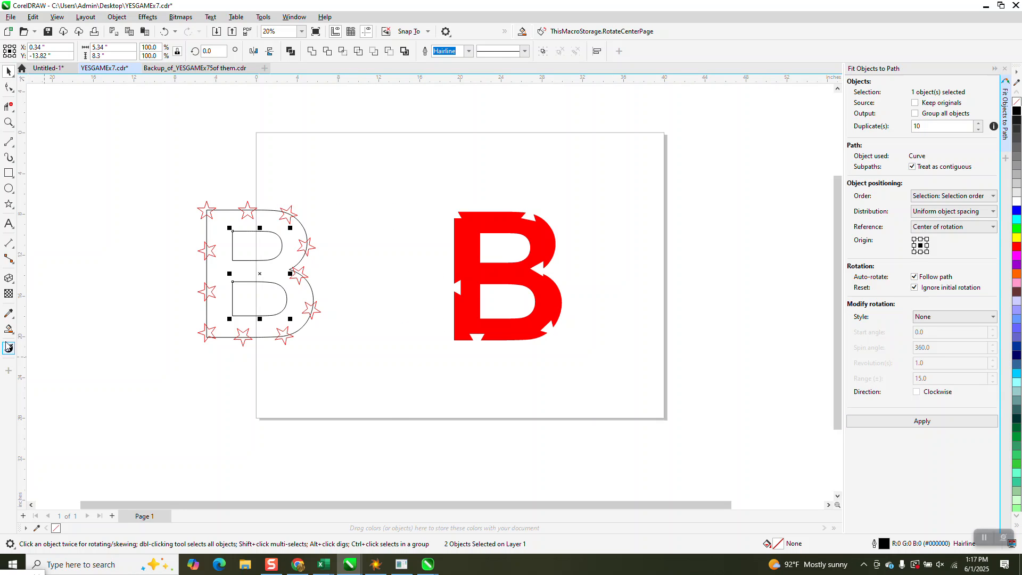
Smart-fill the area of the B between the stars with red and move the filled shape 24 inches down.
click(267, 222)
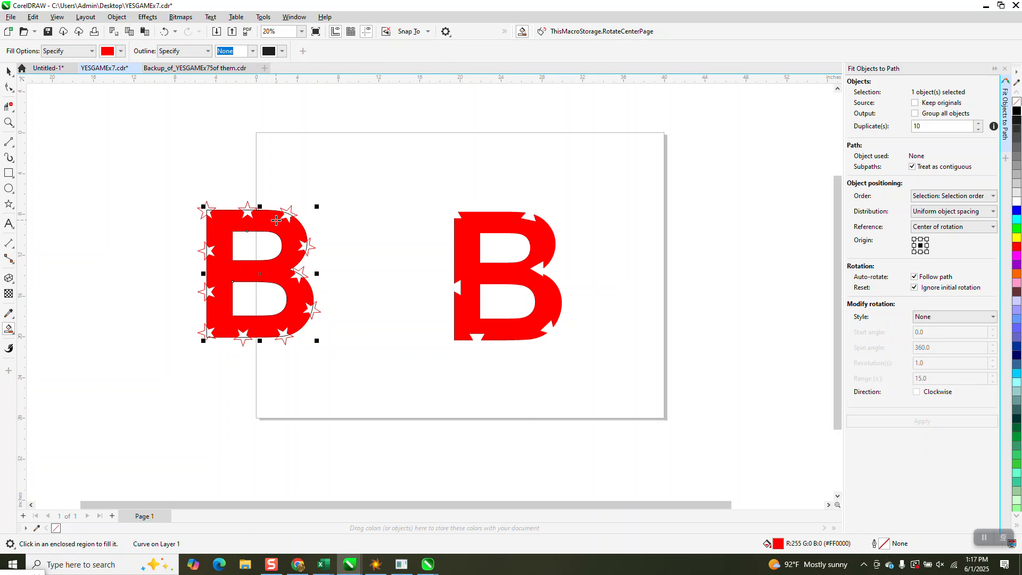
key(Down)
key(Down)
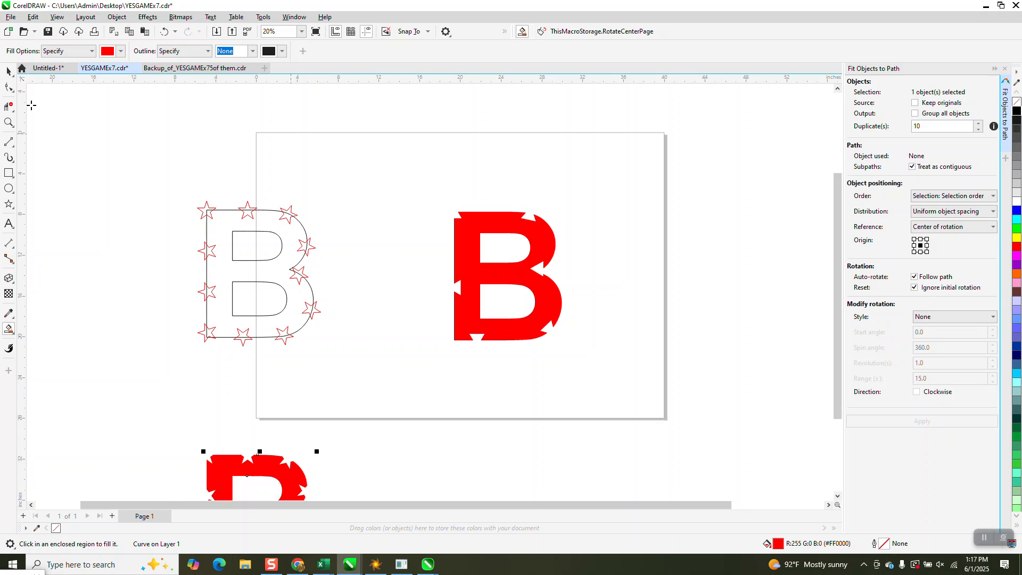
Examine the star-notched red B up close and compare the starred outline with the other red B on the page.
click(9, 122)
right_click(266, 178)
drag(210, 302, 334, 373)
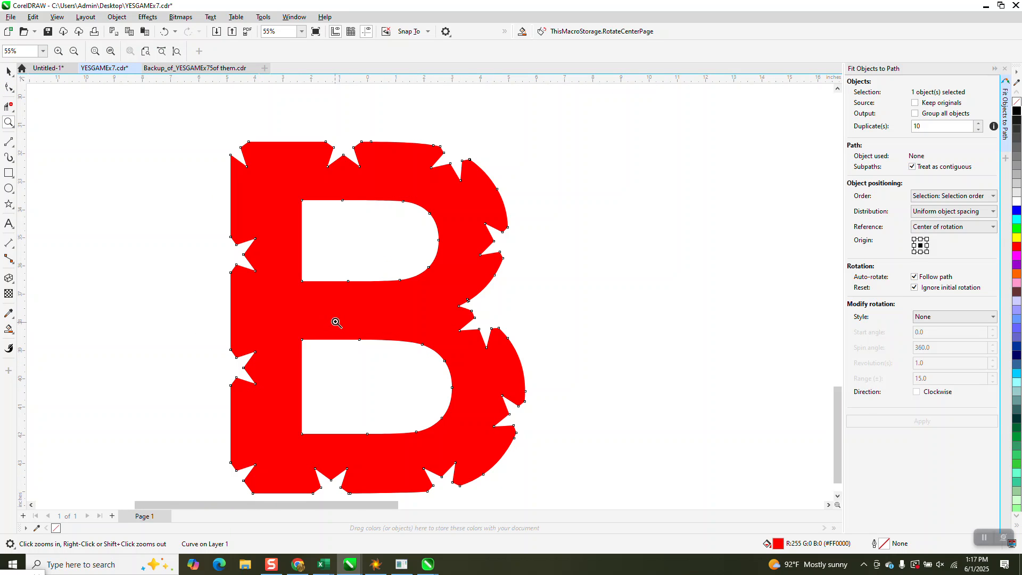
scroll(346, 310, down, 3)
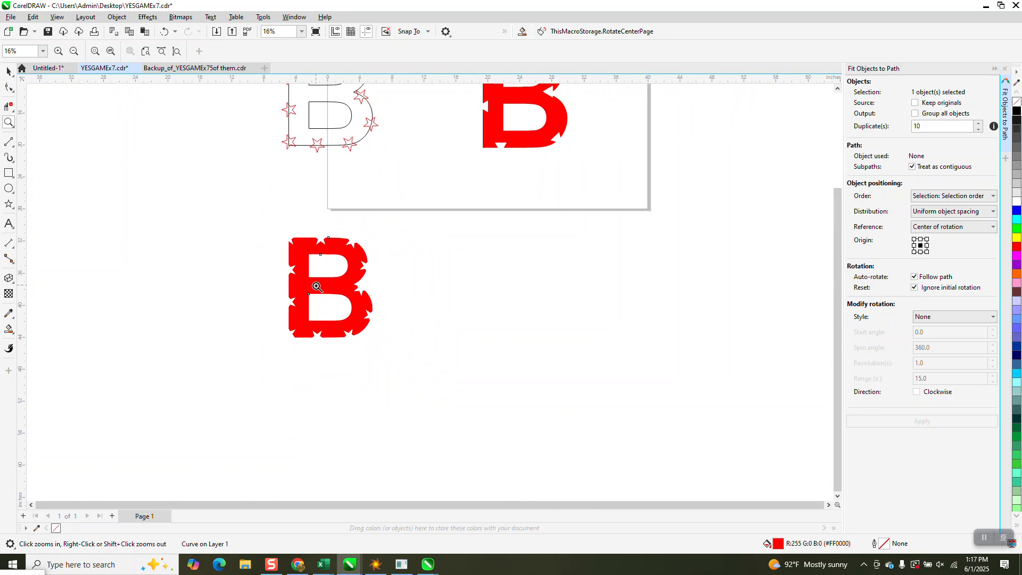
scroll(378, 217, down, 1)
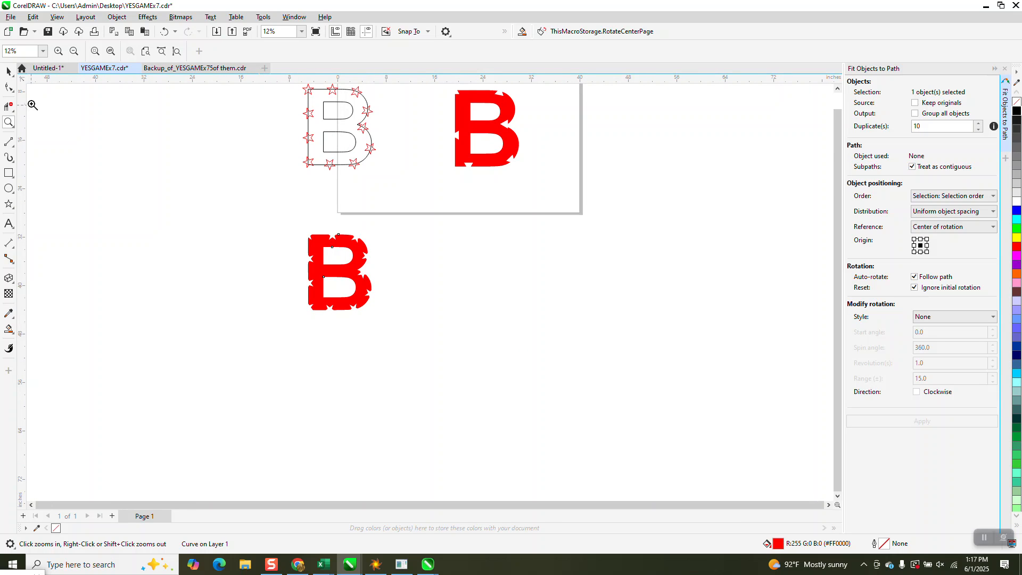
click(9, 71)
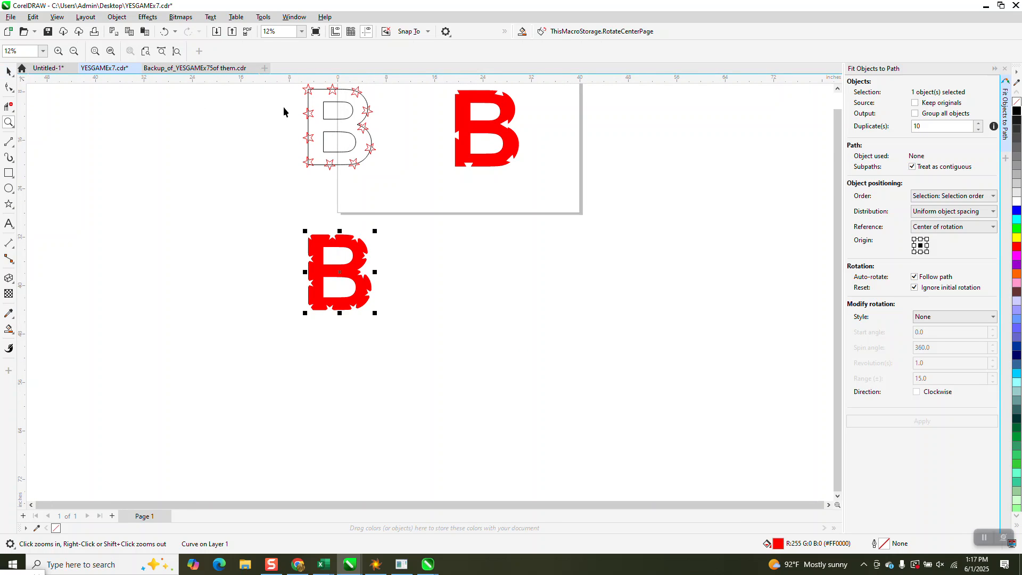
click(339, 120)
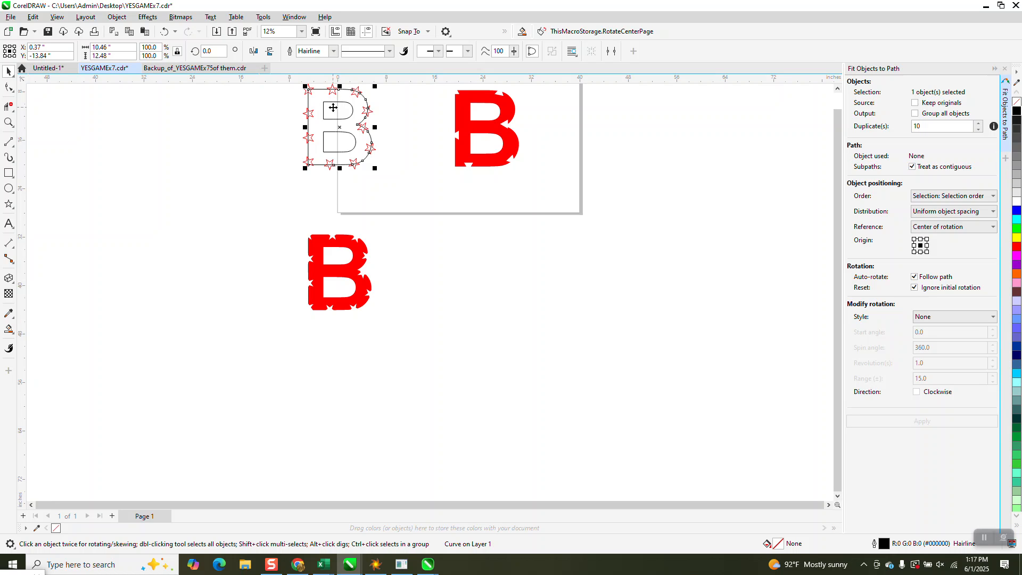
scroll(370, 190, down, 2)
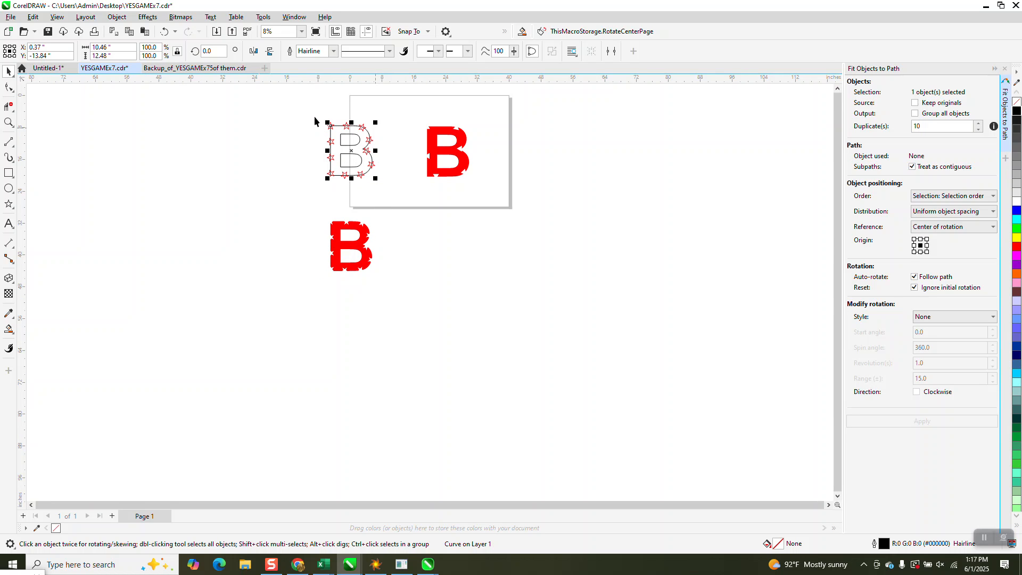
drag(309, 105, 507, 204)
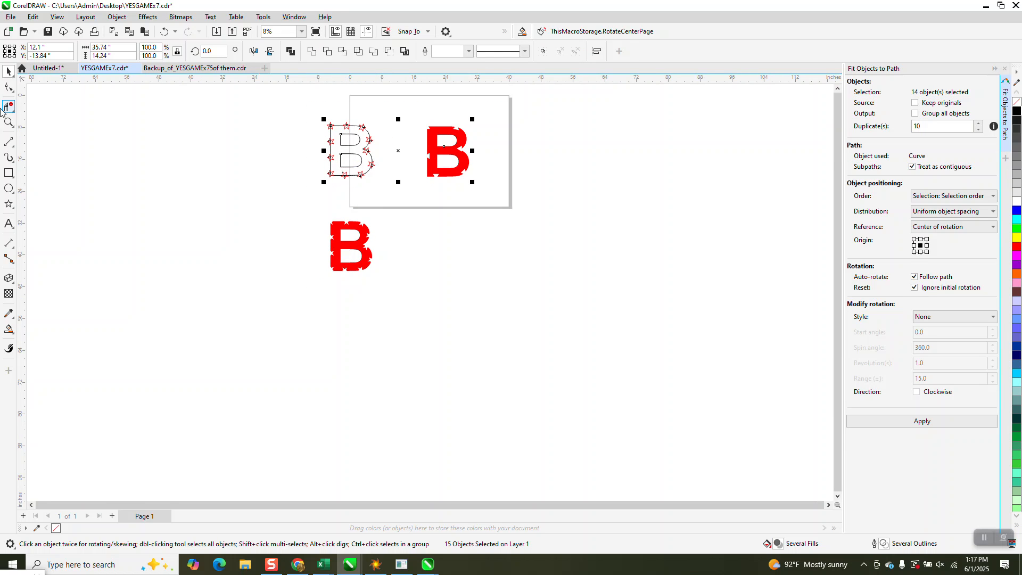
click(8, 122)
drag(286, 117, 527, 223)
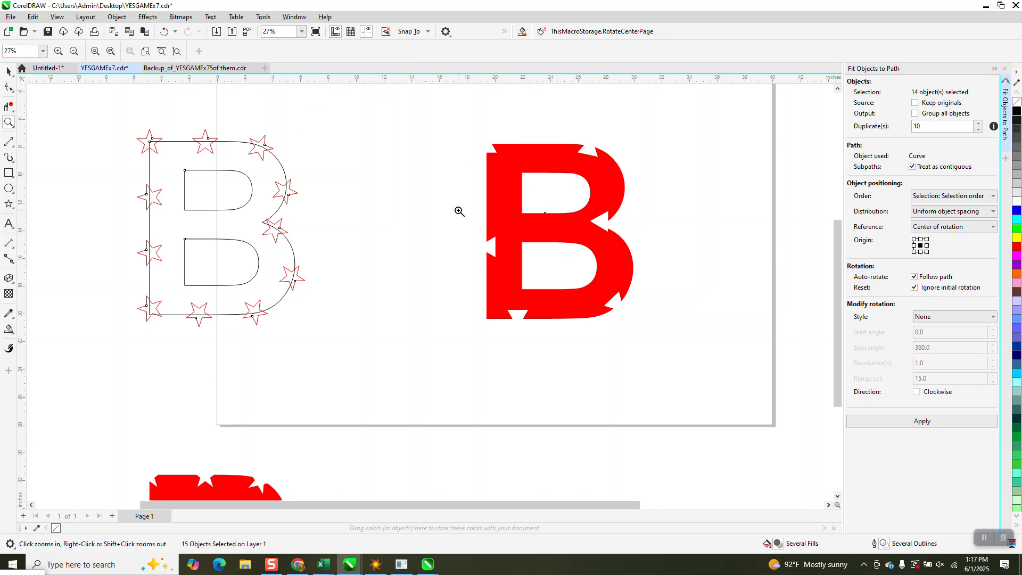
click(9, 70)
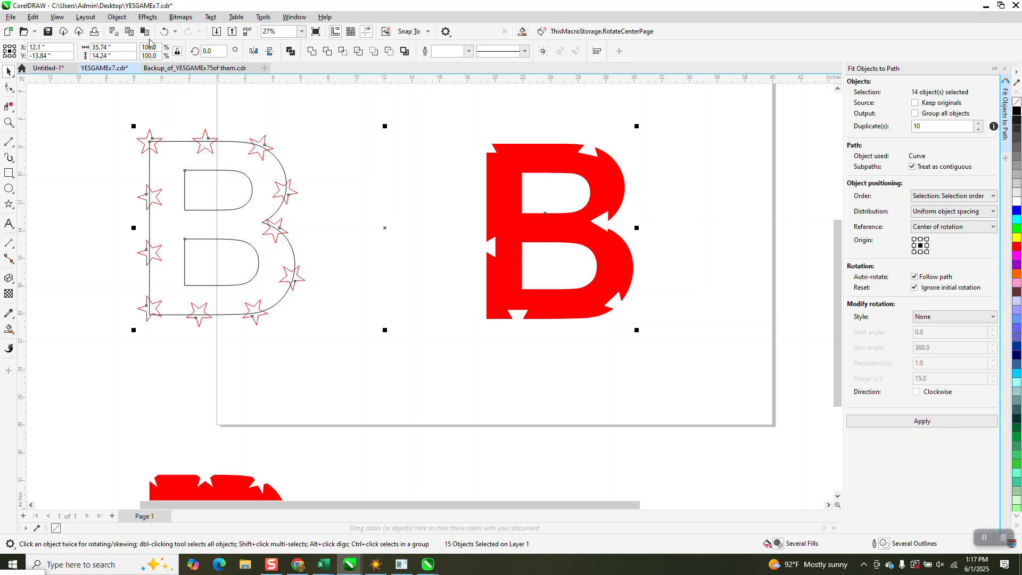
Add a letter B in Arial below the page and enlarge it to about 13 inches tall.
scroll(189, 196, down, 1)
click(9, 224)
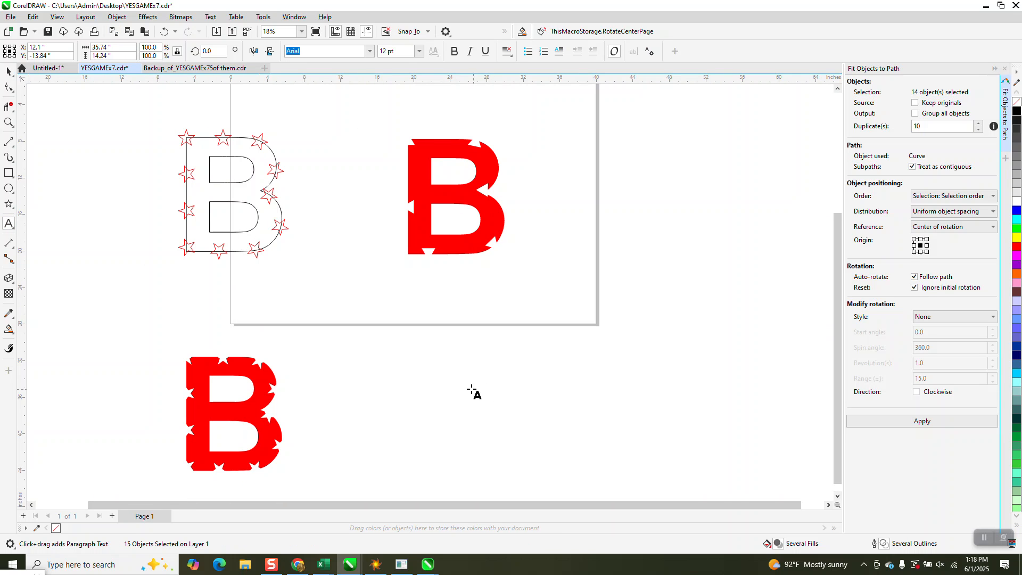
click(409, 377)
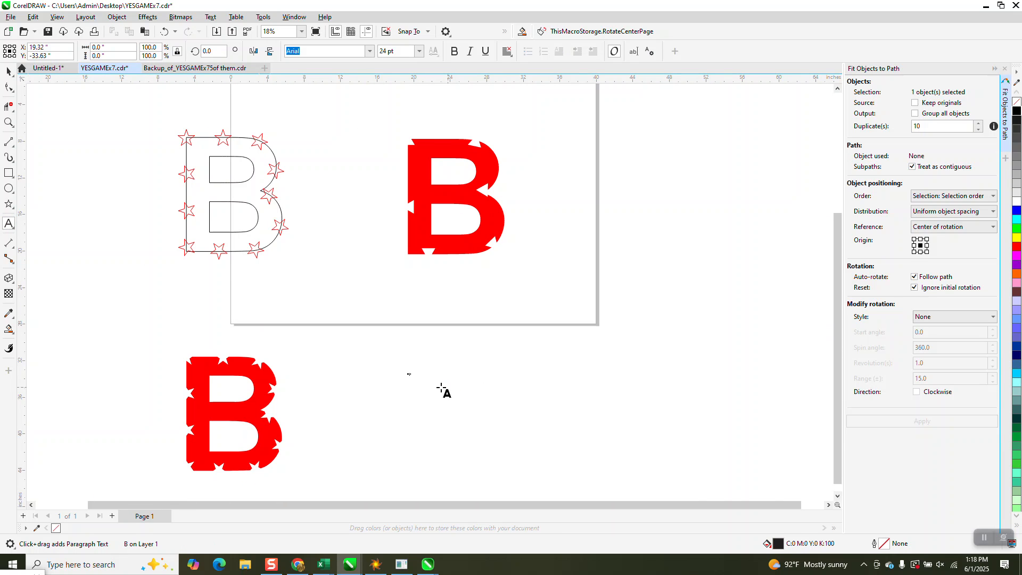
click(9, 71)
drag(413, 378, 694, 490)
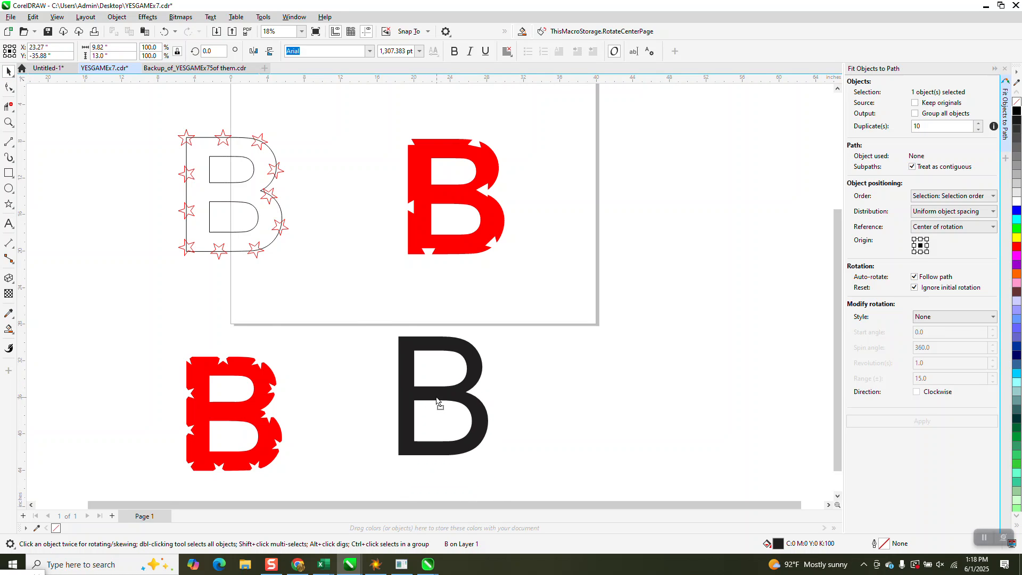
Make the new B bold, remove its fill and give it a black outline.
click(454, 52)
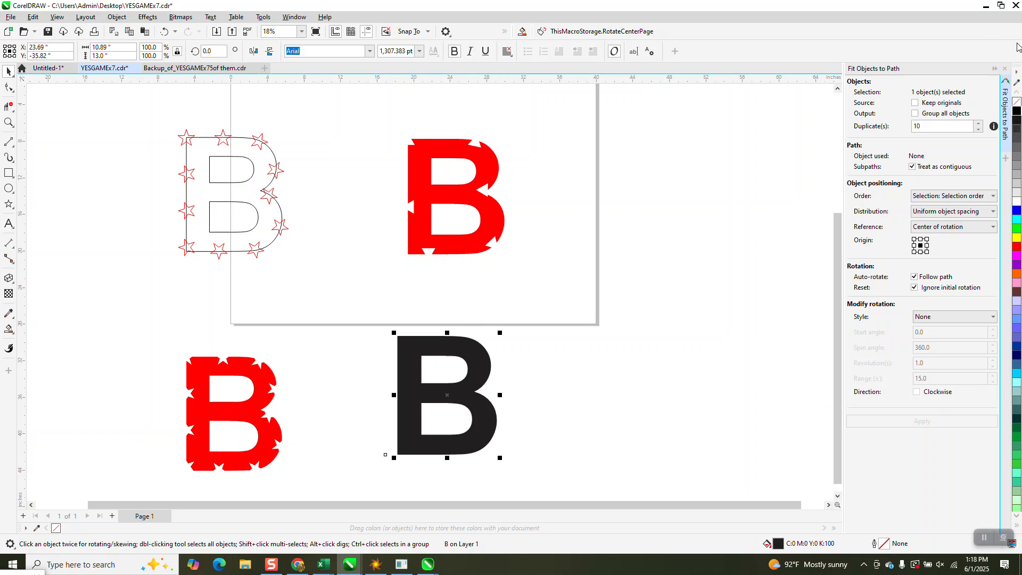
click(1017, 101)
right_click(1017, 111)
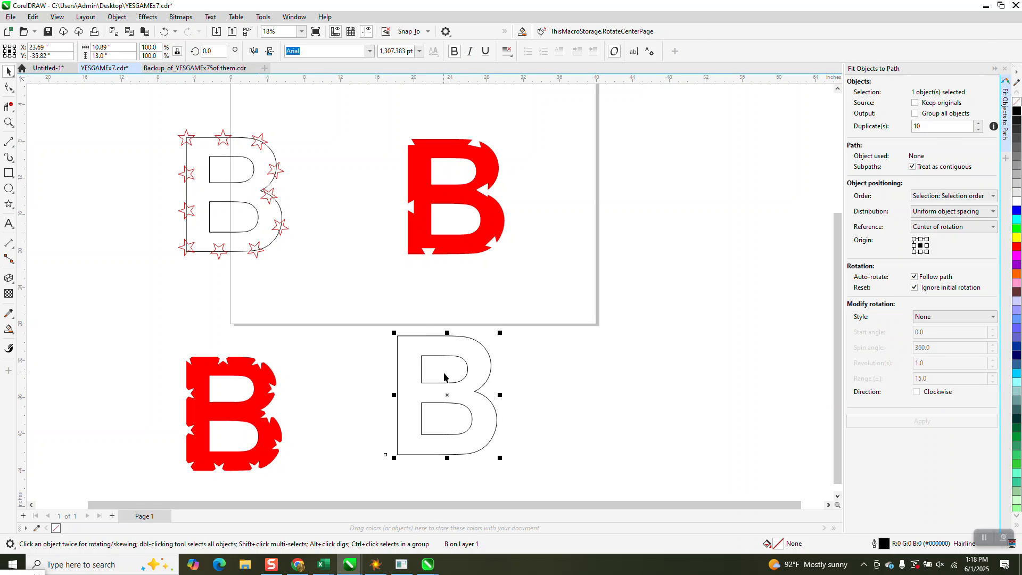
Convert the new outlined B to curves, break it apart and move its two inner shapes 12 inches to the right.
click(117, 17)
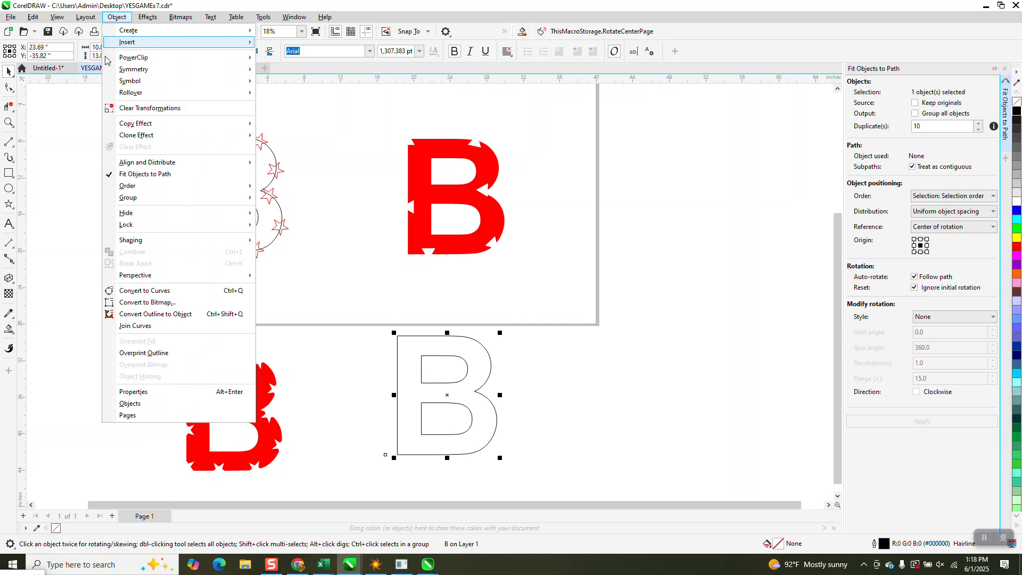
click(145, 290)
drag(355, 318, 550, 458)
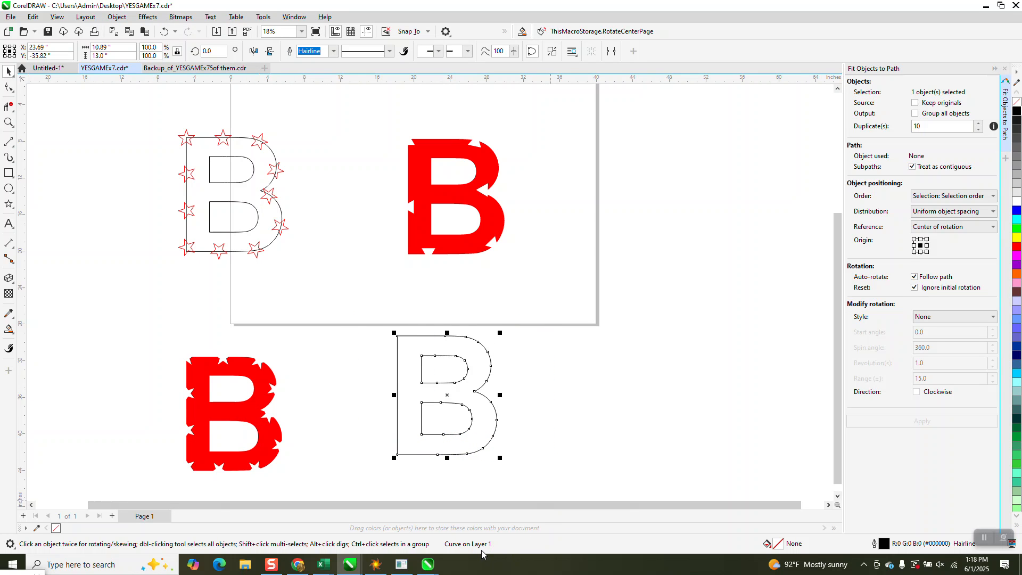
click(114, 20)
click(170, 265)
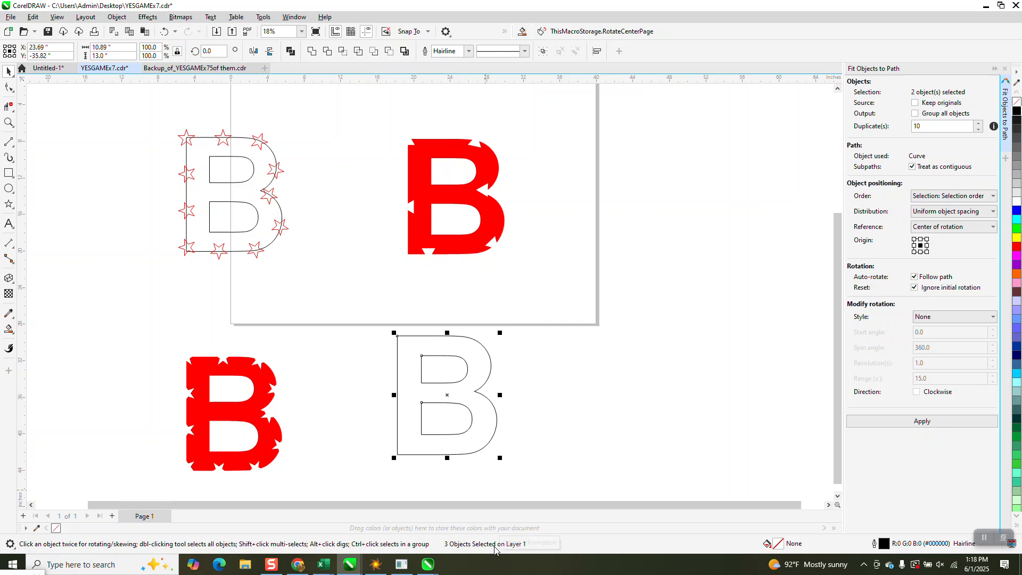
drag(403, 322, 481, 446)
key(Right)
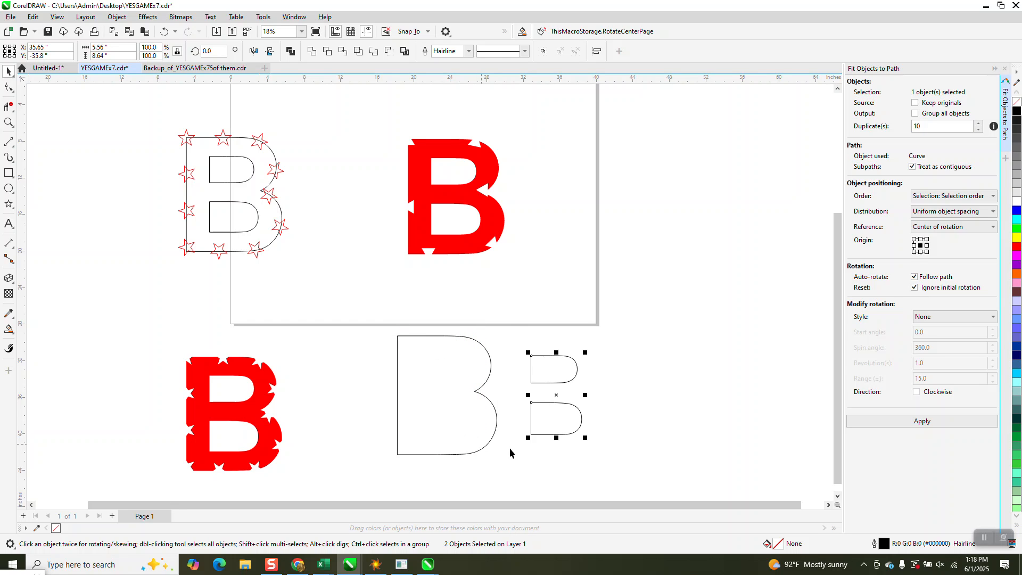
Move a star from the starred B outline onto the upper inner shape and try fitting 6 duplicates, undoing the fit.
drag(263, 256, 537, 354)
shift+click(577, 378)
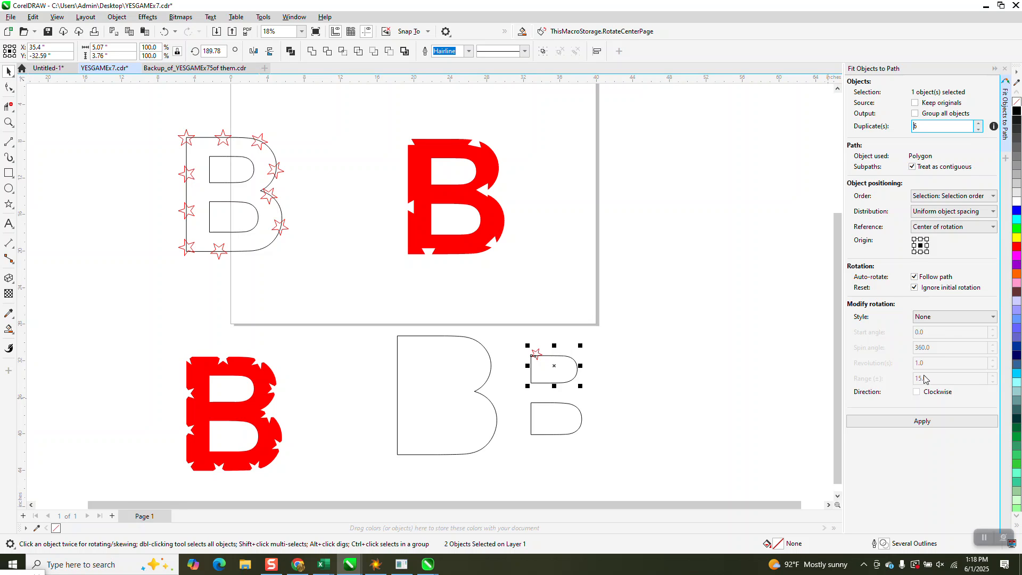
click(931, 425)
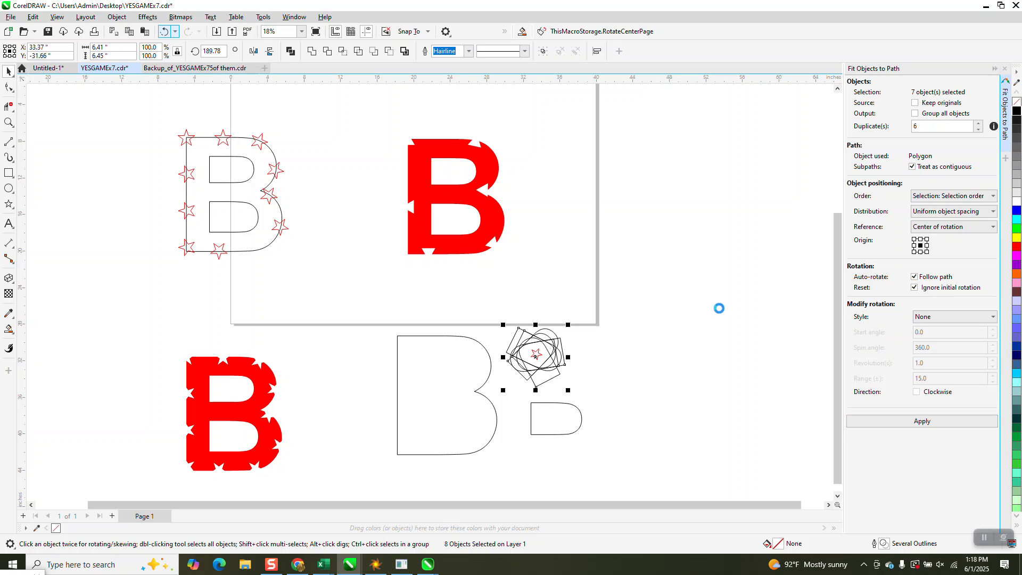
key(ctrl+z)
Fit 6 duplicates of the star to the upper inner shape's contour, using the star as object and the shape as path.
click(537, 355)
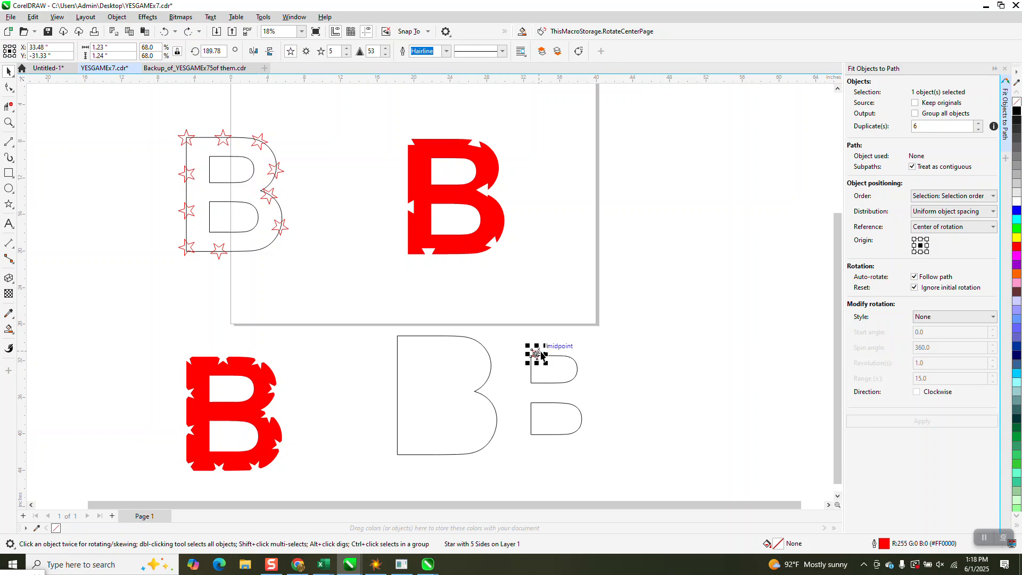
shift+click(576, 369)
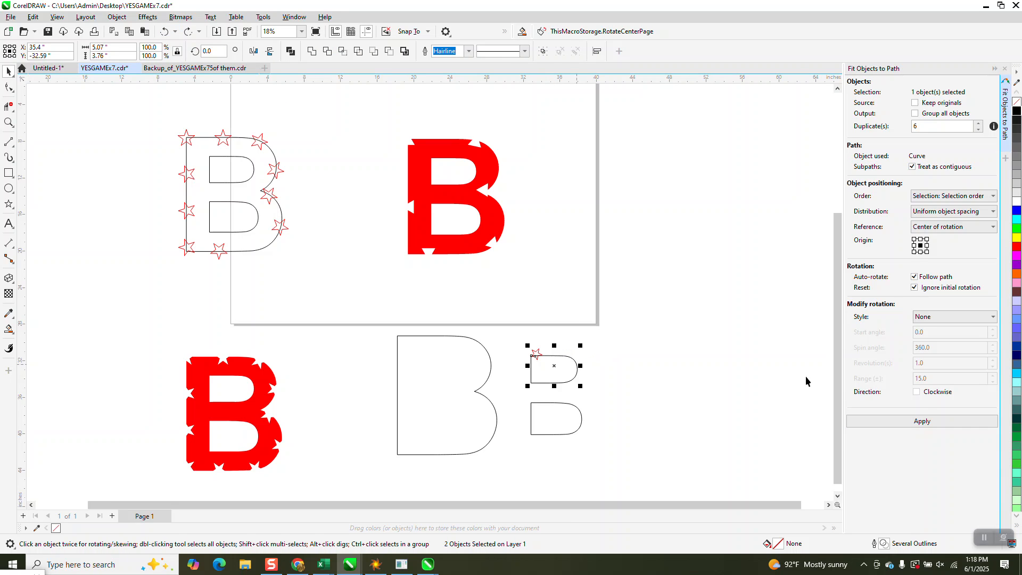
click(936, 424)
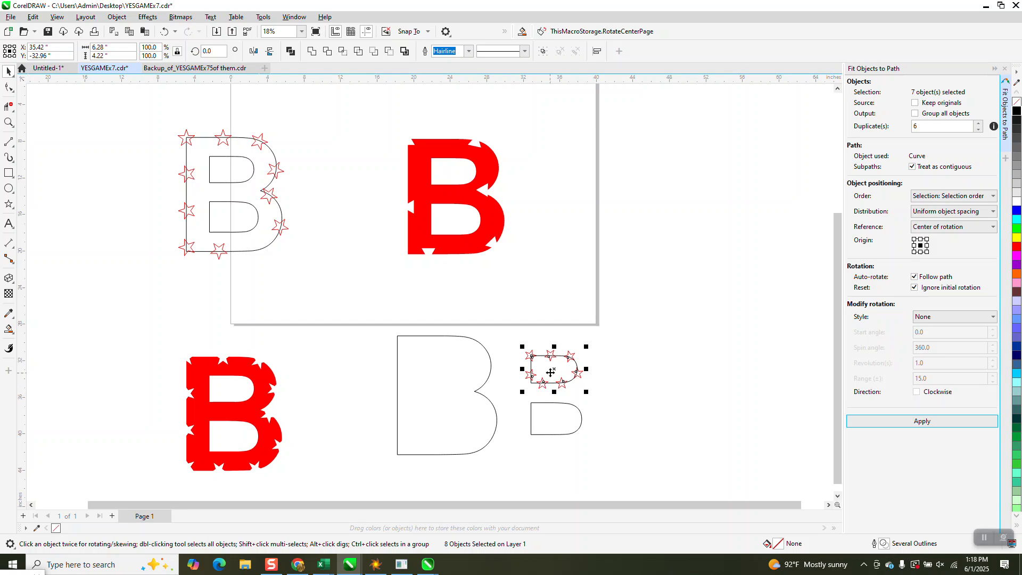
Move the upper inner shape with all its stars 12 inches left, back inside the B.
drag(516, 339, 615, 401)
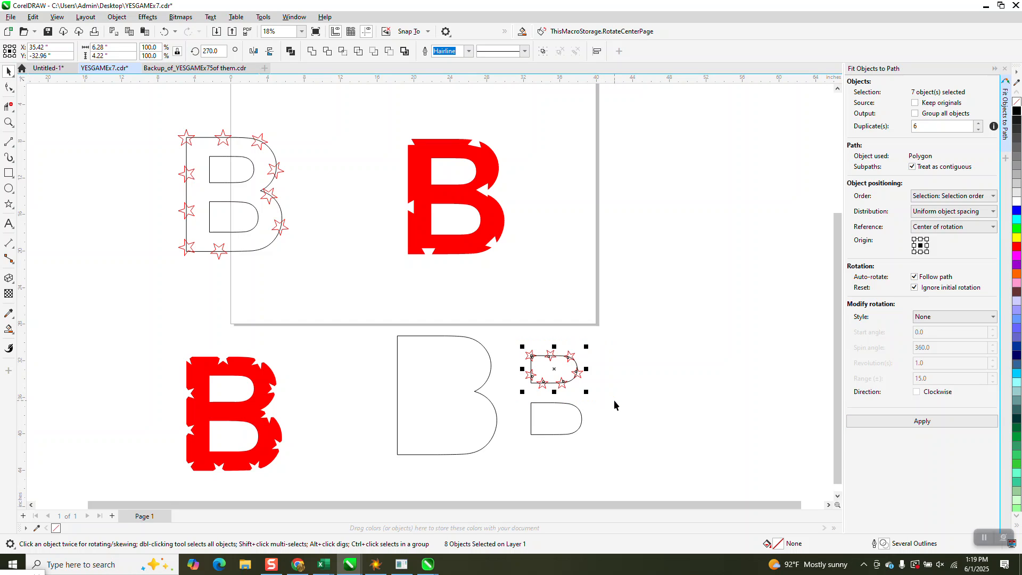
key(shift+Left)
click(552, 359)
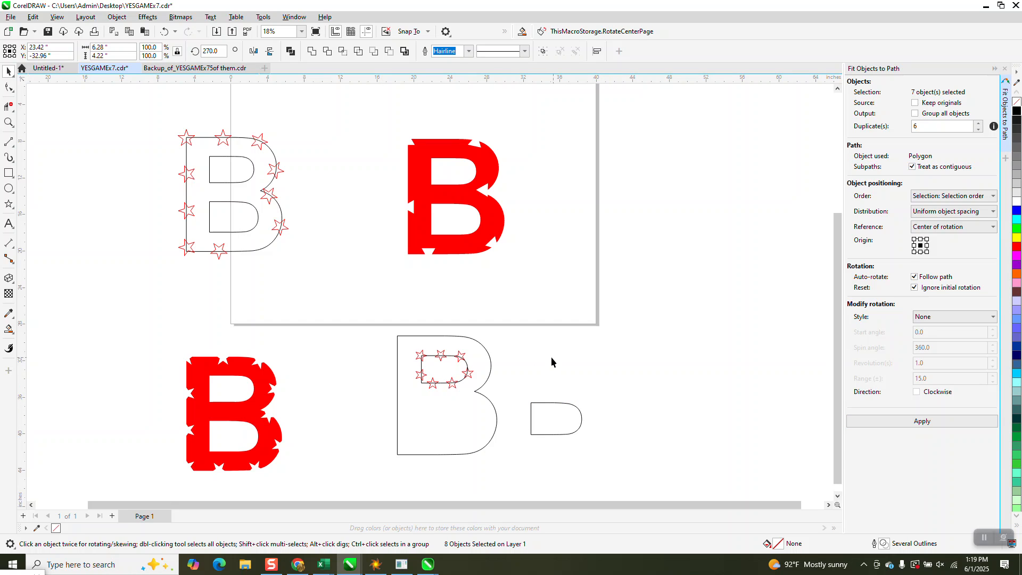
Fit 6 duplicates of a copied star along the lower inner shape and move the starred shape 12 inches left into the B.
click(471, 376)
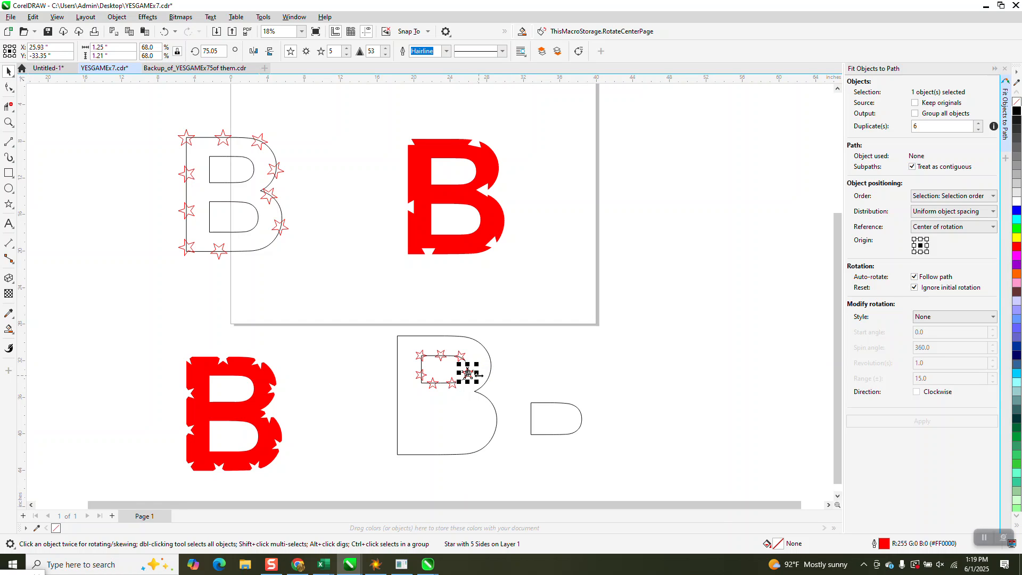
drag(471, 373, 551, 403)
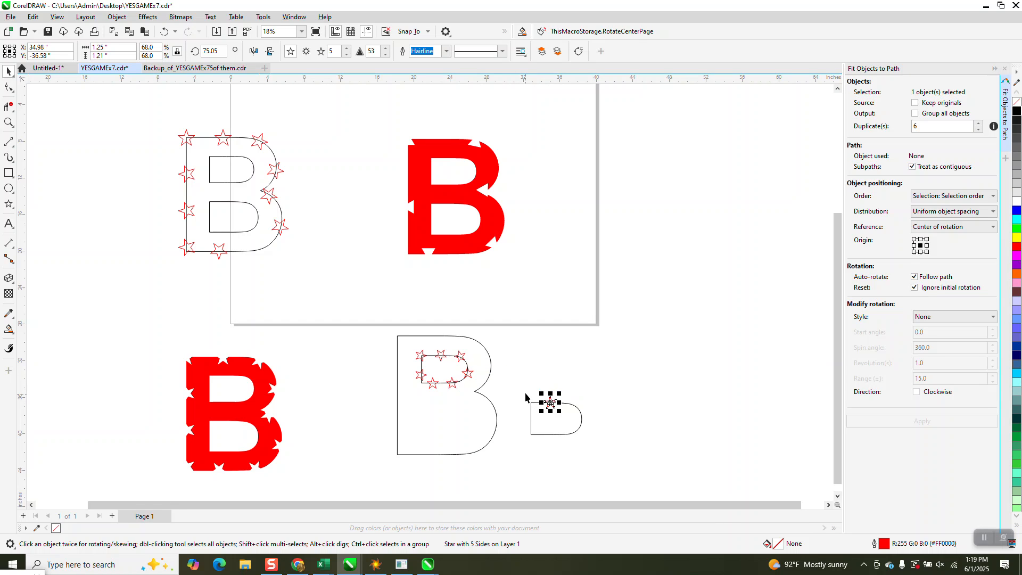
shift+click(579, 429)
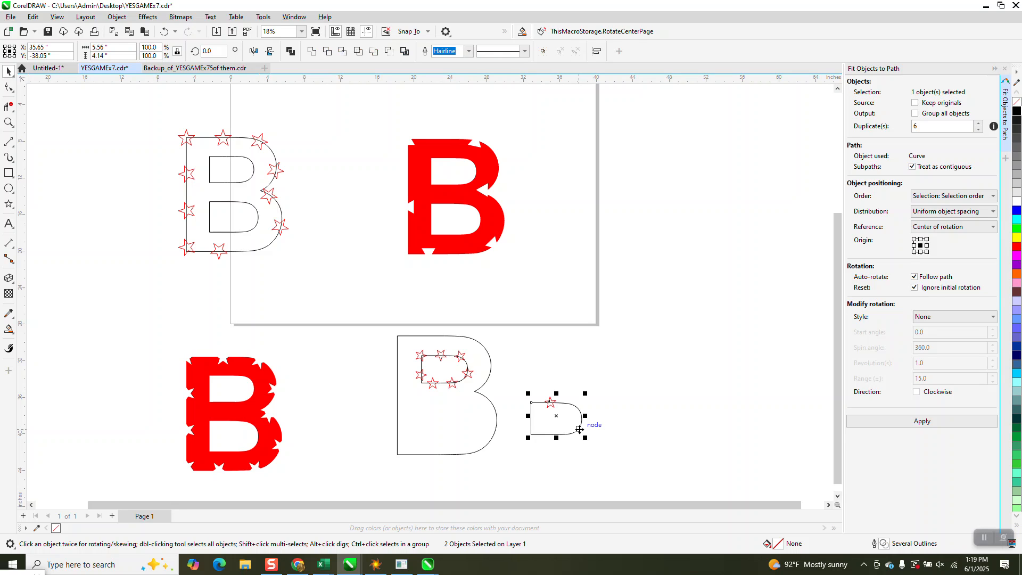
click(945, 423)
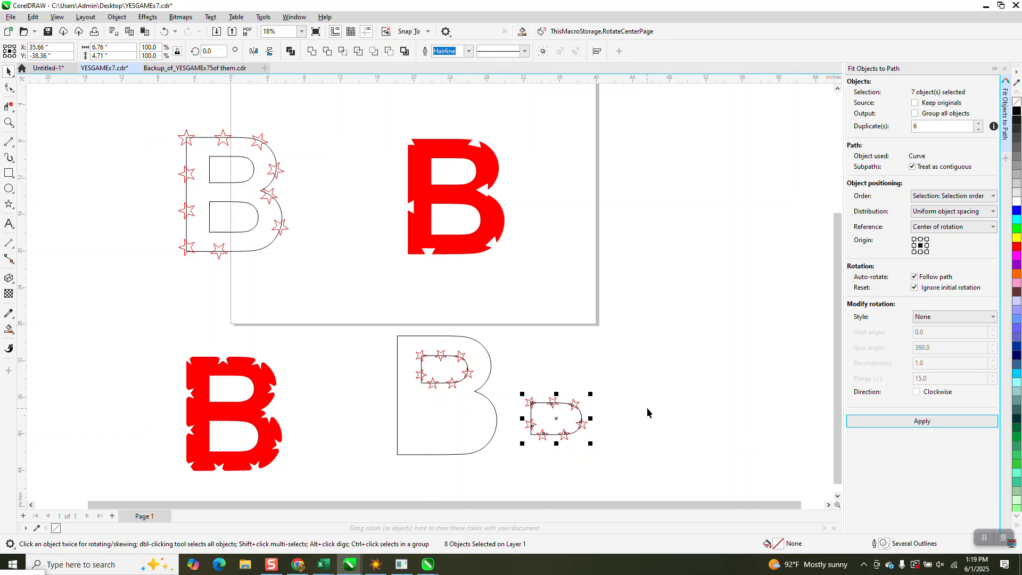
drag(583, 410, 440, 502)
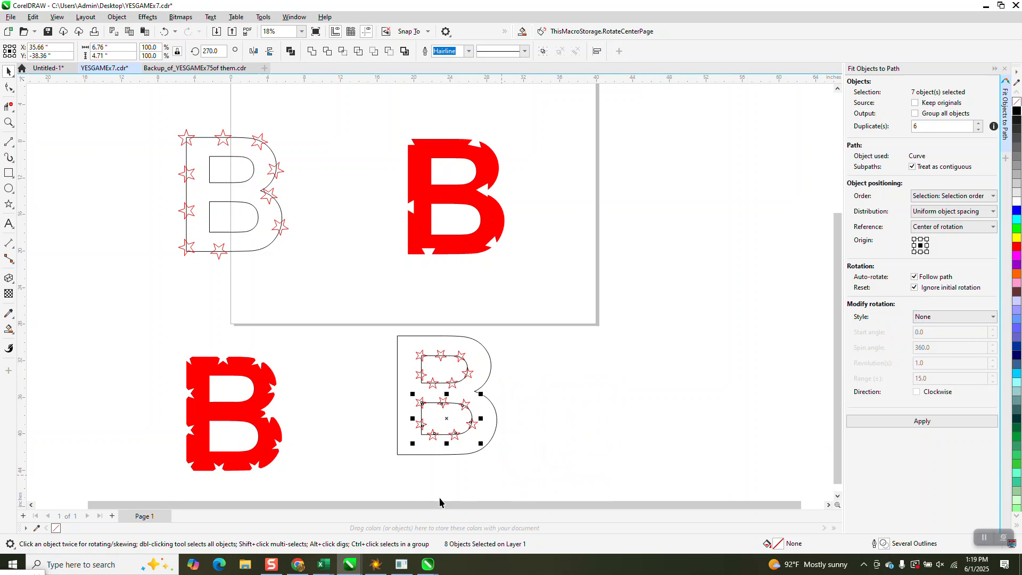
Smart-fill the B around its star-lined inner openings with red and move the filled shape 12 inches to the right.
click(7, 331)
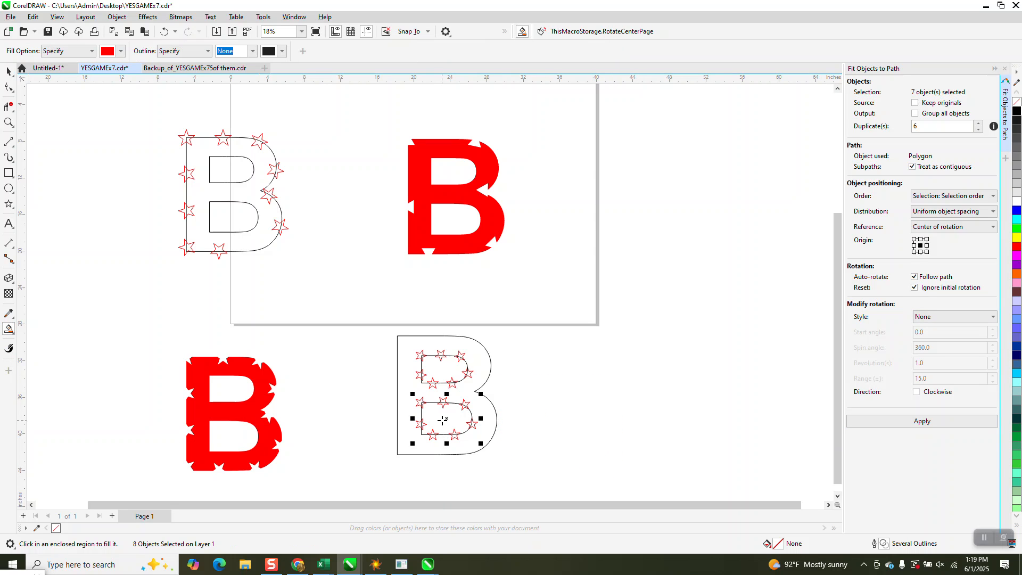
click(409, 390)
key(Right)
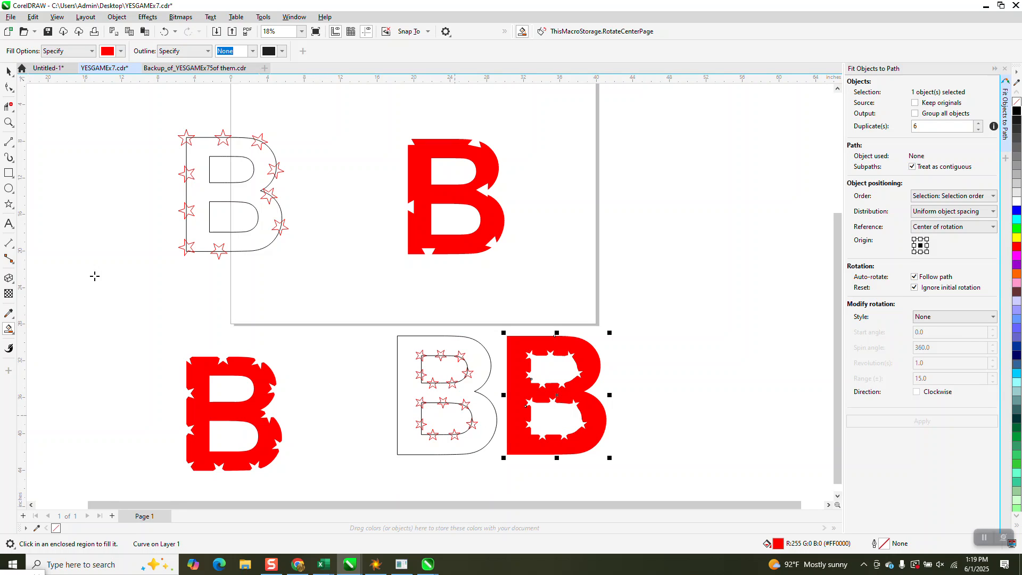
click(8, 122)
drag(503, 335, 703, 464)
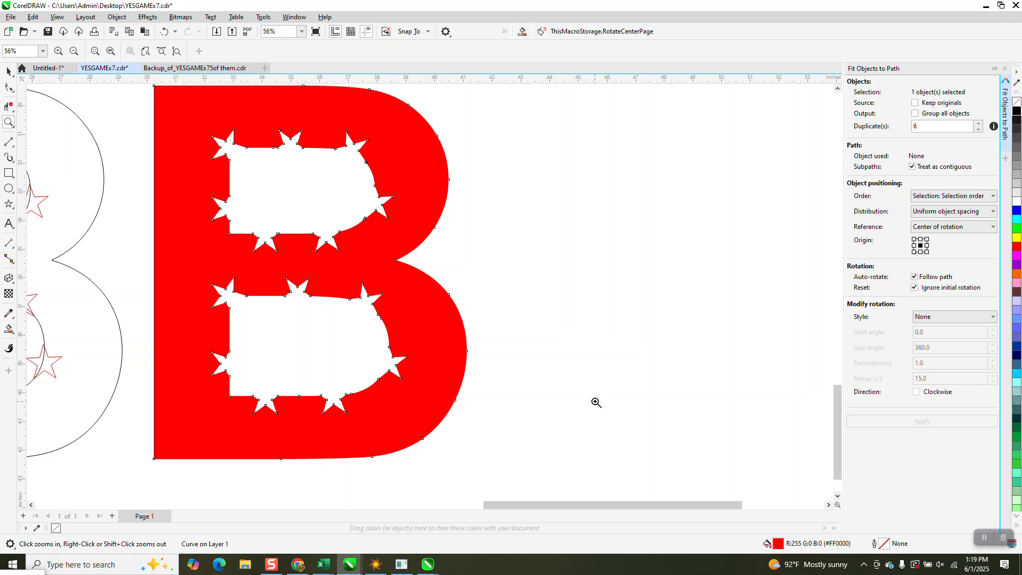
scroll(597, 365, down, 3)
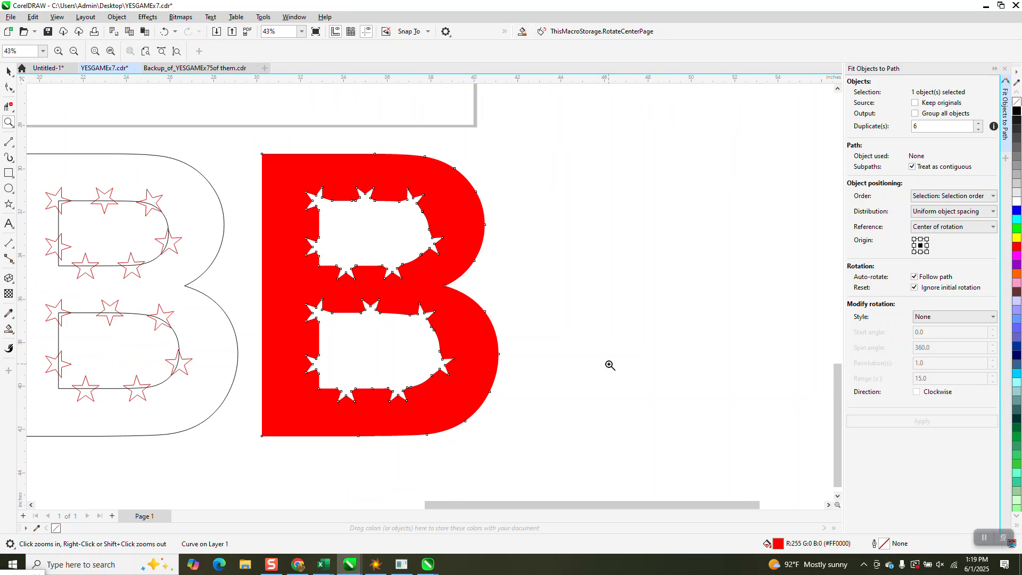